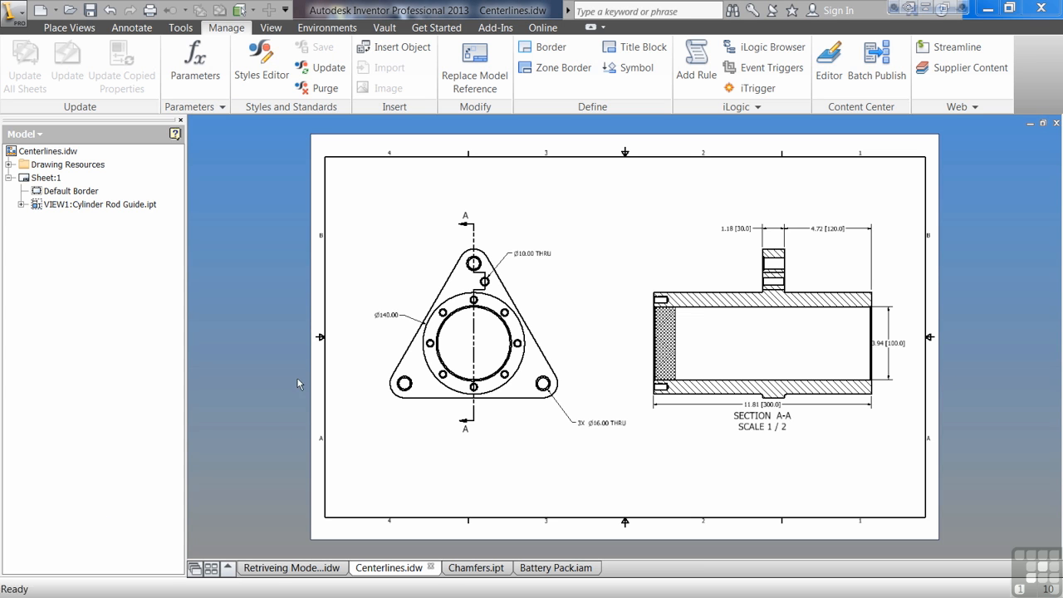
# Open the Style and Standard Editor and view the general settings and view preferences of Default Standard (ANDY)
pyautogui.click(275, 58)
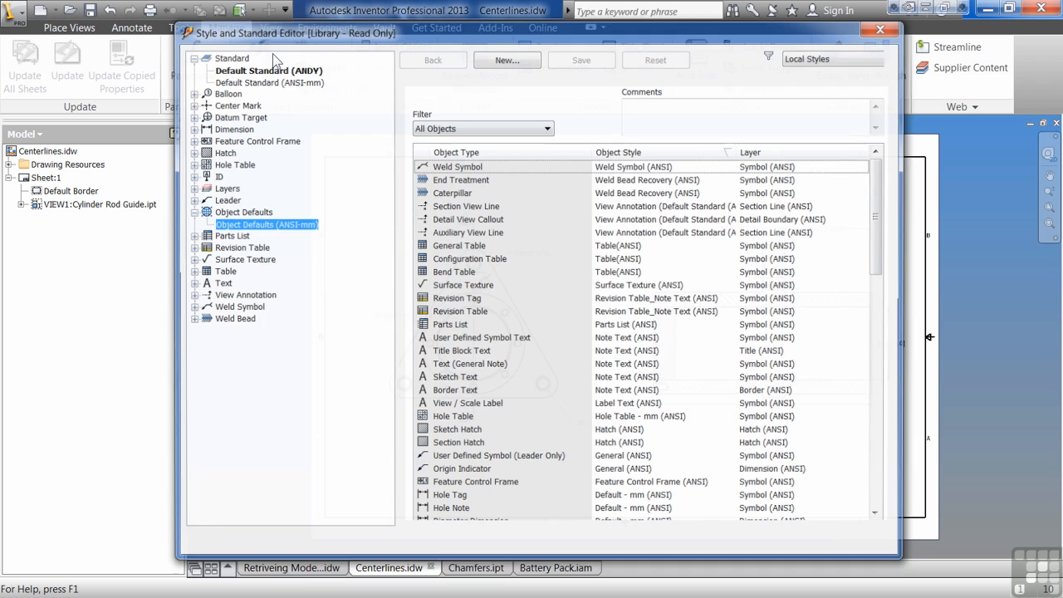
pyautogui.click(249, 69)
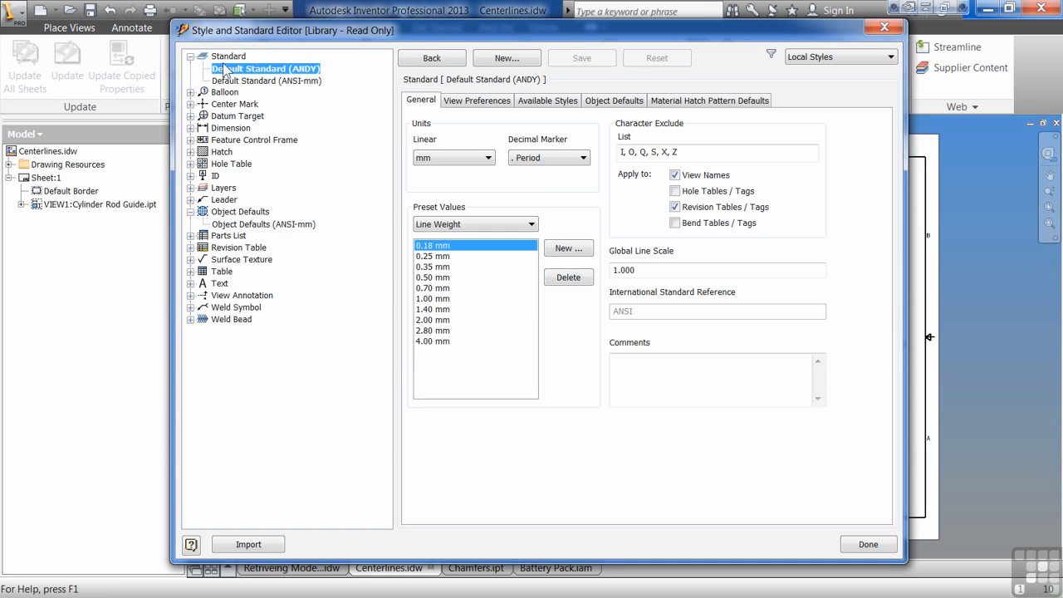
pyautogui.click(470, 101)
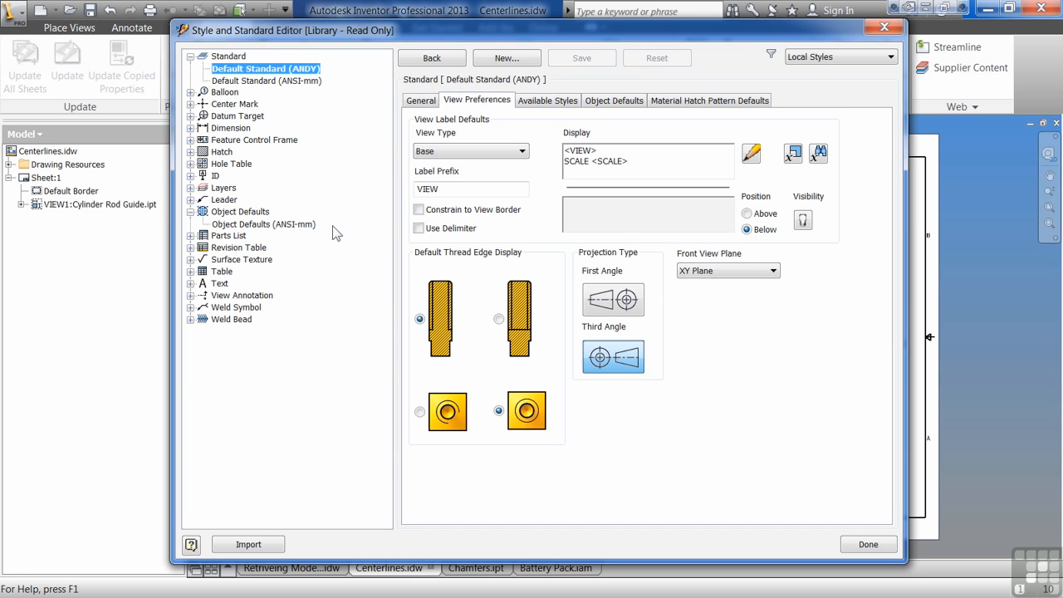
# Examine the available styles of Default Standard (ANDY) for each style type from Center Mark to Revision Table
pyautogui.click(545, 100)
pyautogui.click(429, 156)
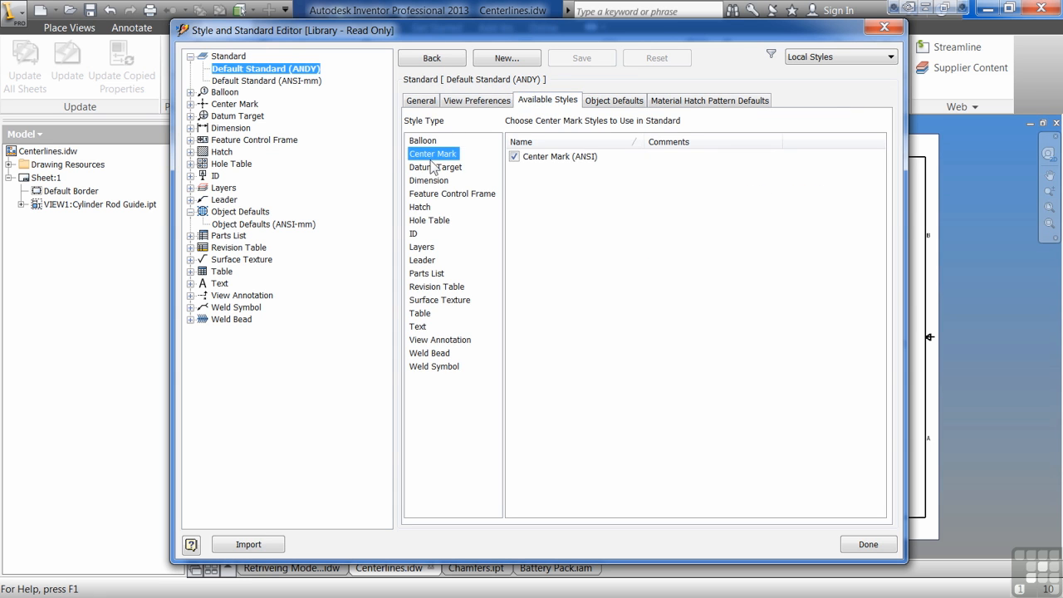
pyautogui.click(427, 169)
pyautogui.click(418, 181)
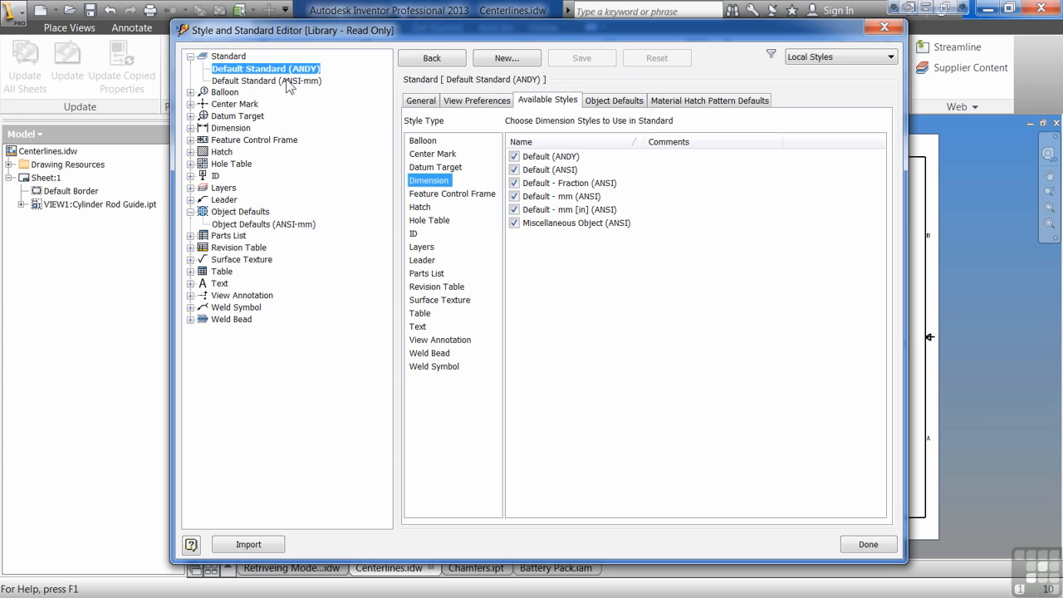
pyautogui.click(438, 196)
pyautogui.click(427, 208)
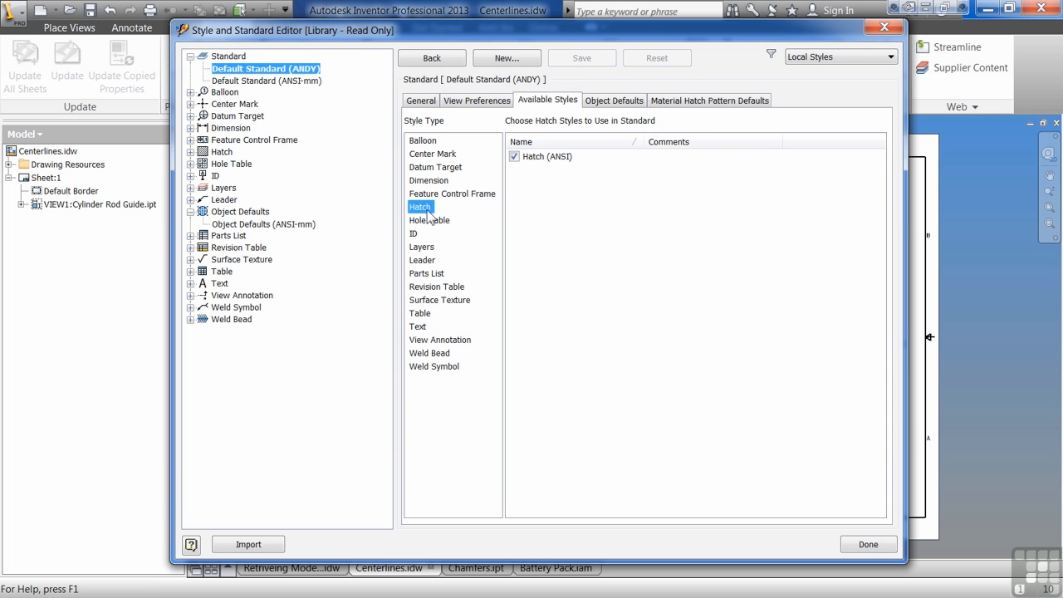
pyautogui.click(425, 222)
pyautogui.click(418, 236)
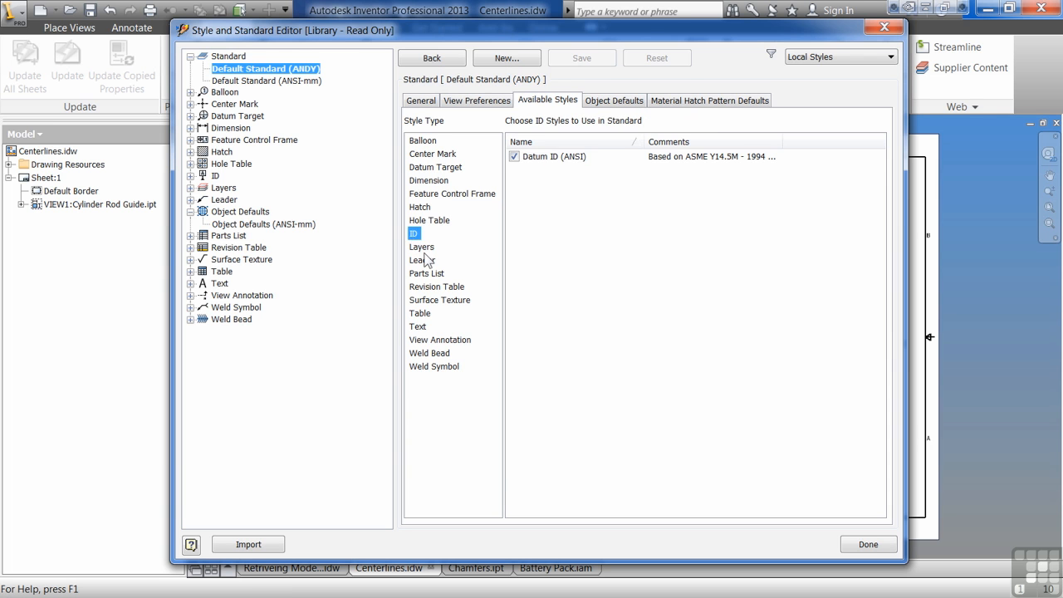
pyautogui.click(425, 247)
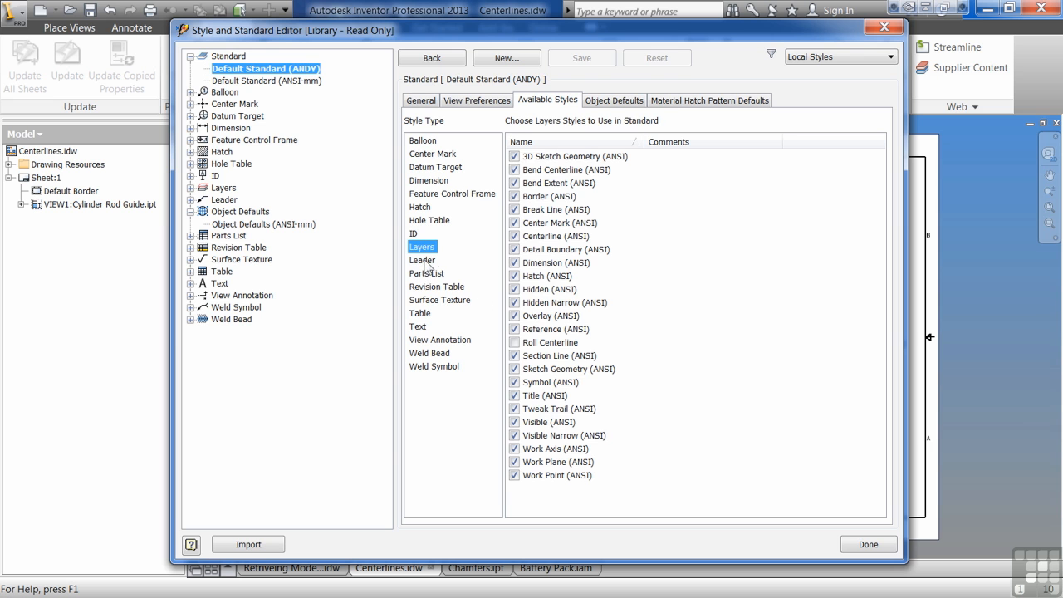
pyautogui.click(424, 261)
pyautogui.click(427, 275)
pyautogui.click(429, 288)
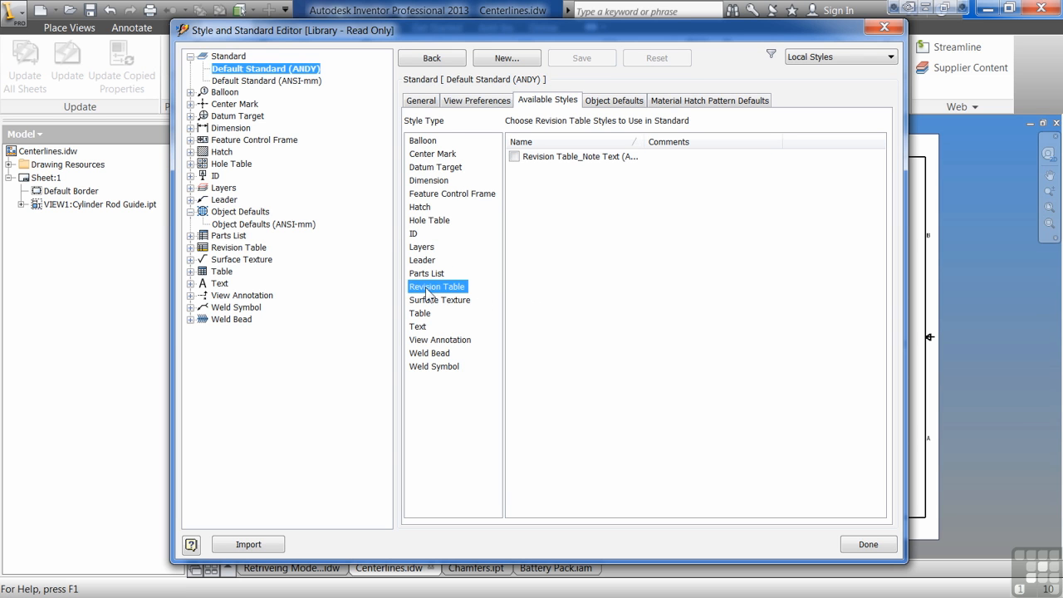
# Check the standard's available surface texture, table, text and view annotation styles
pyautogui.rightClick(275, 71)
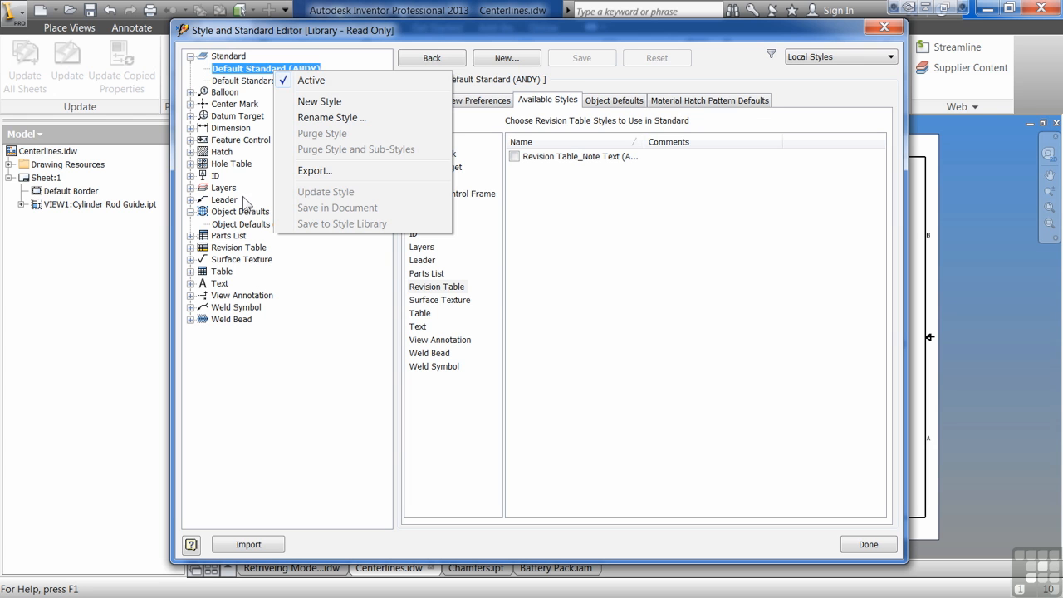
pyautogui.click(487, 290)
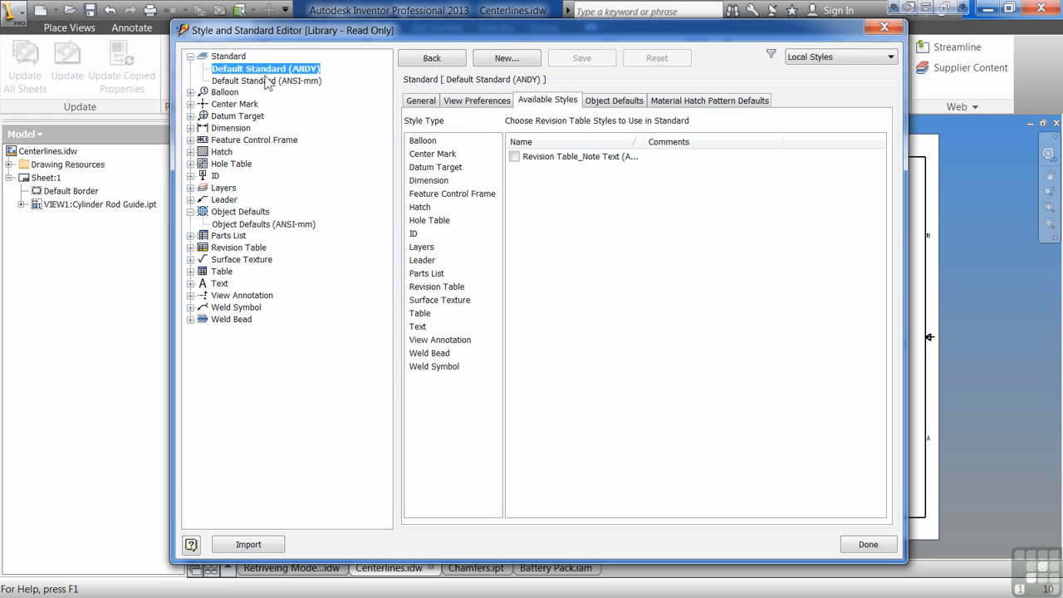
pyautogui.click(459, 301)
pyautogui.press('Down')
pyautogui.press('Down')
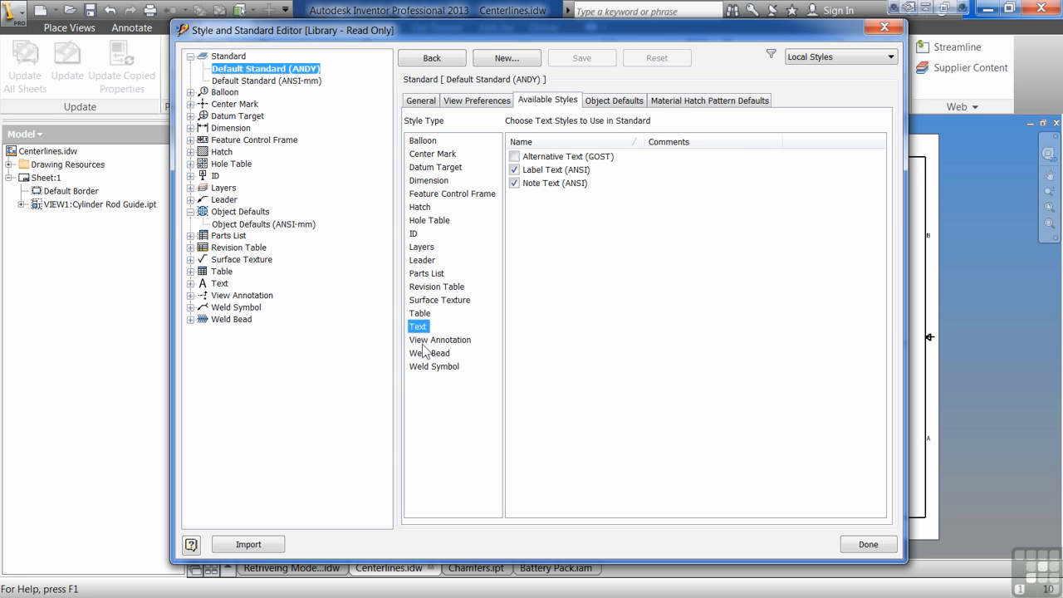
pyautogui.click(442, 343)
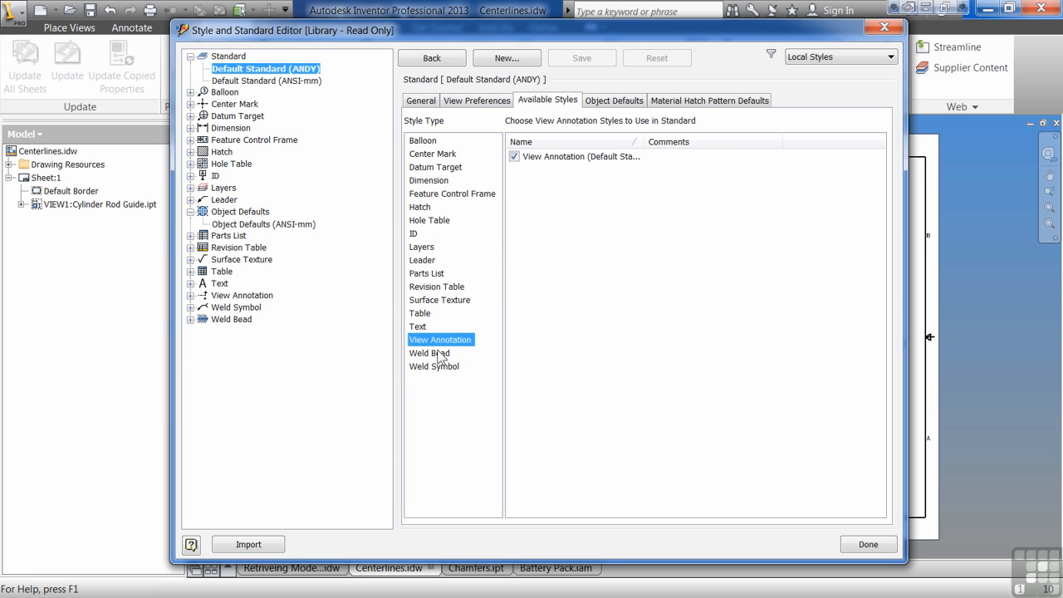
# Filter the editor to All Styles and review the available view annotation and dimension styles
pyautogui.click(846, 67)
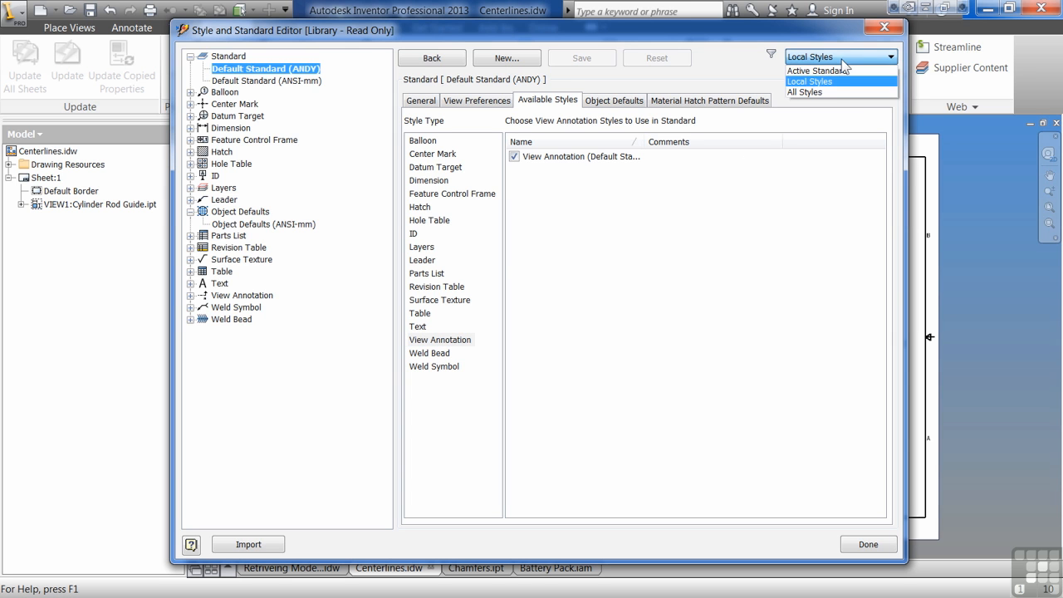
pyautogui.click(821, 91)
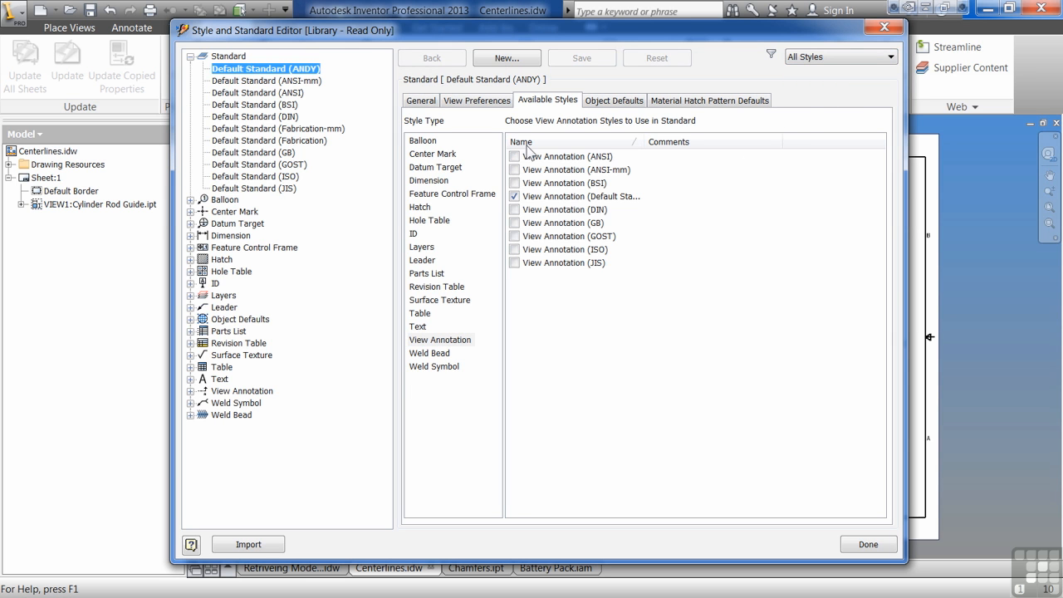
pyautogui.click(429, 182)
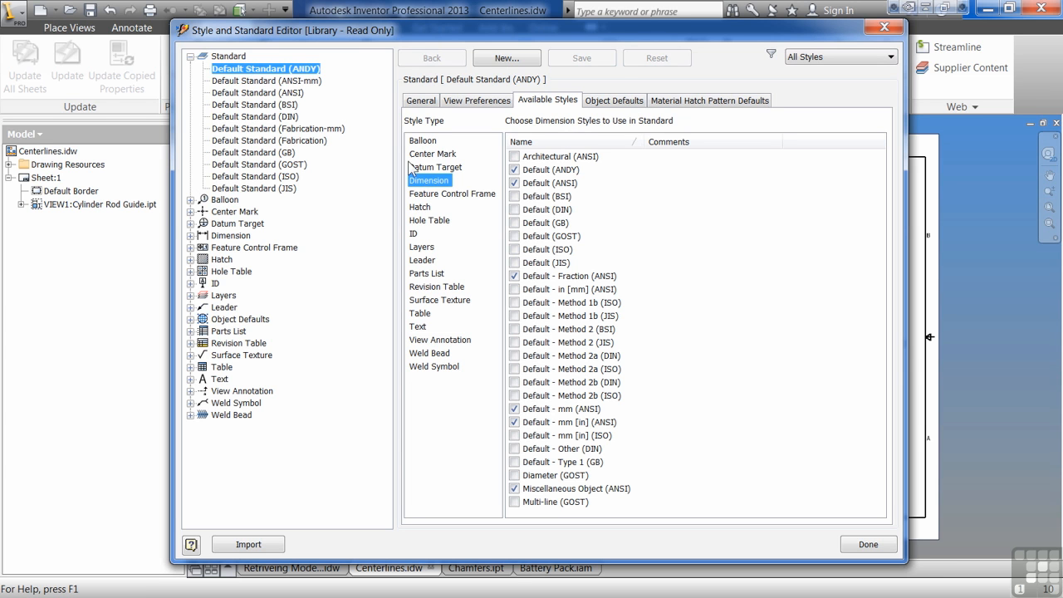
# Review the standard's object defaults, sorted by object style, and examine the styles assigned to the dimension objects
pyautogui.click(612, 100)
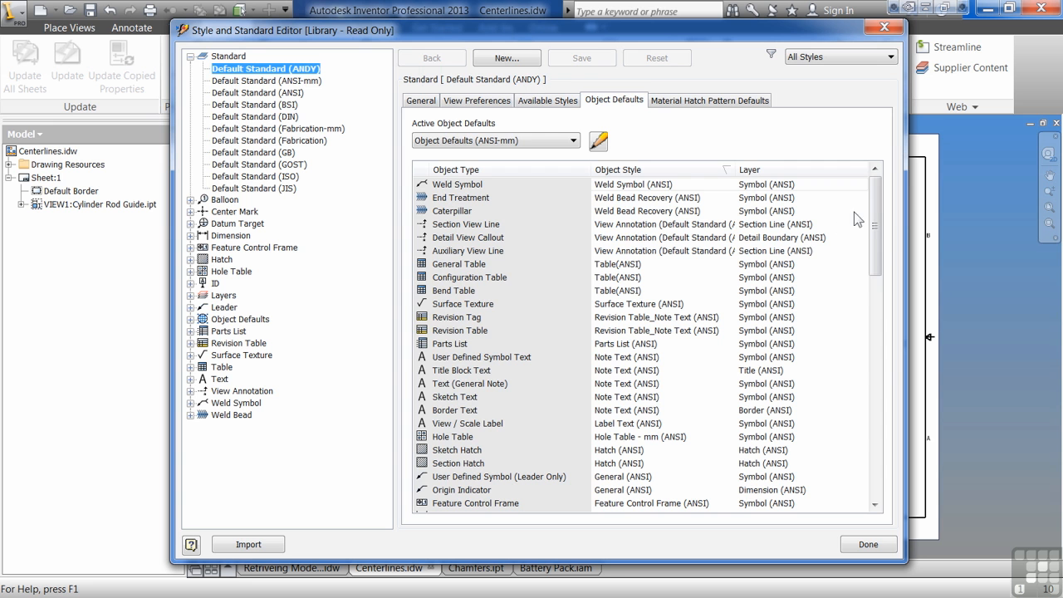
pyautogui.click(665, 173)
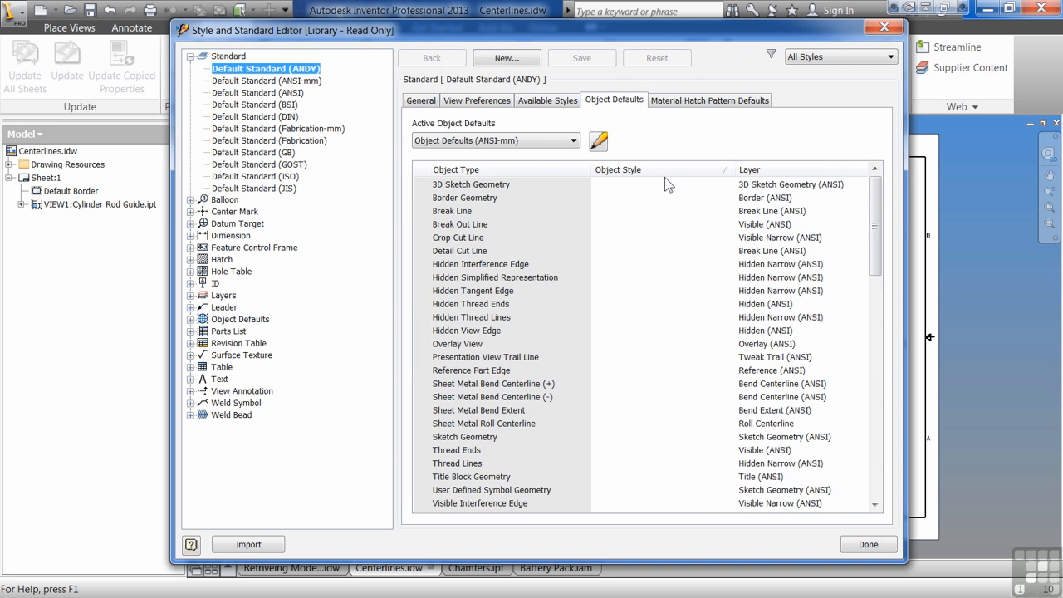
pyautogui.moveTo(876, 218); pyautogui.dragTo(885, 346)
pyautogui.click(640, 374)
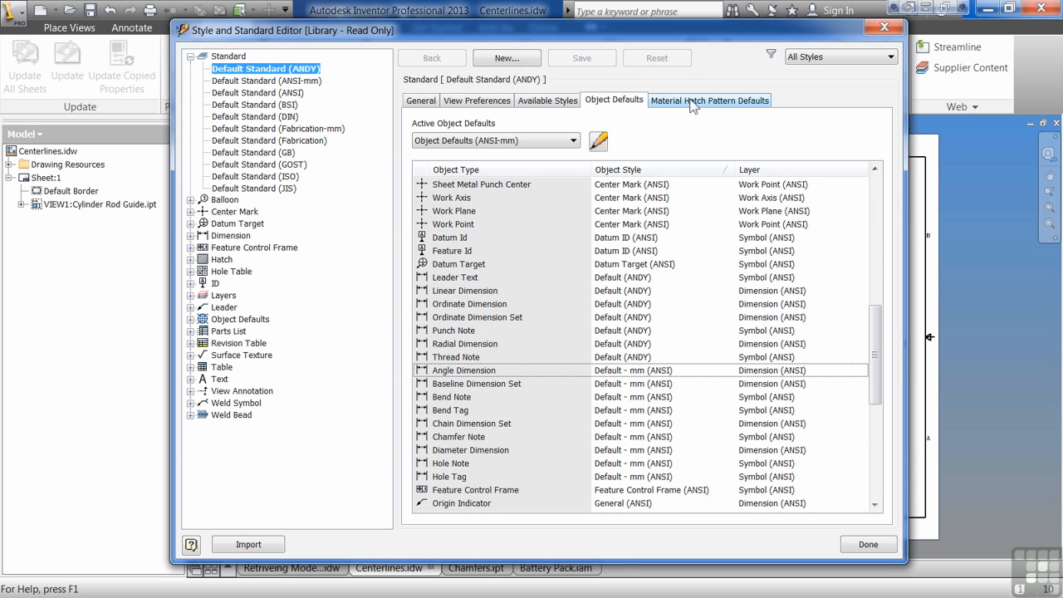
pyautogui.scroll(-1, 742, 259)
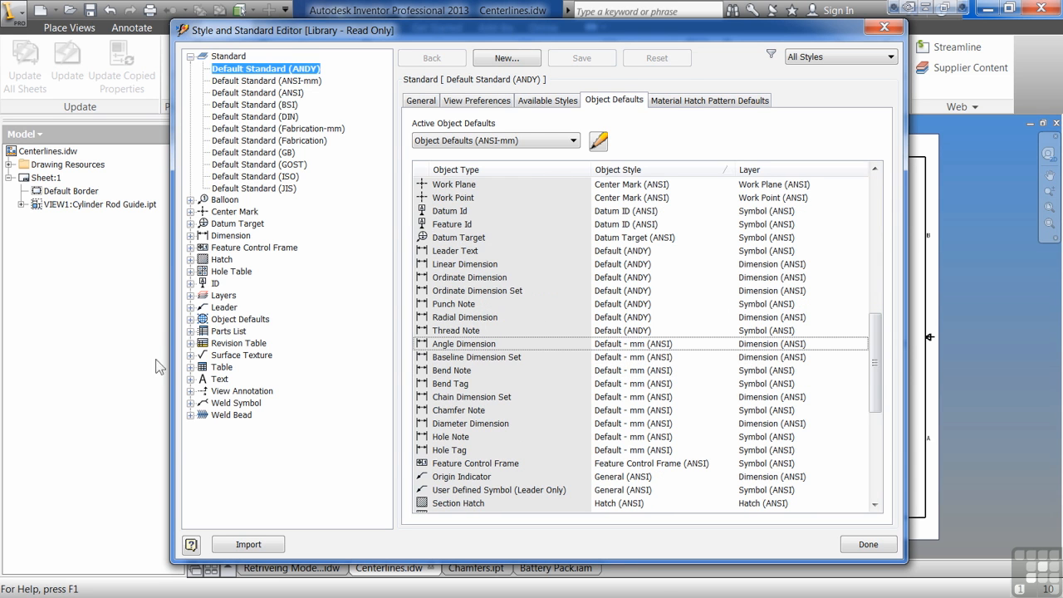
# Create a new object defaults style named "Object Defaults (ANDY)" from Object Defaults (ANSI-mm), adding it to the standard
pyautogui.click(191, 319)
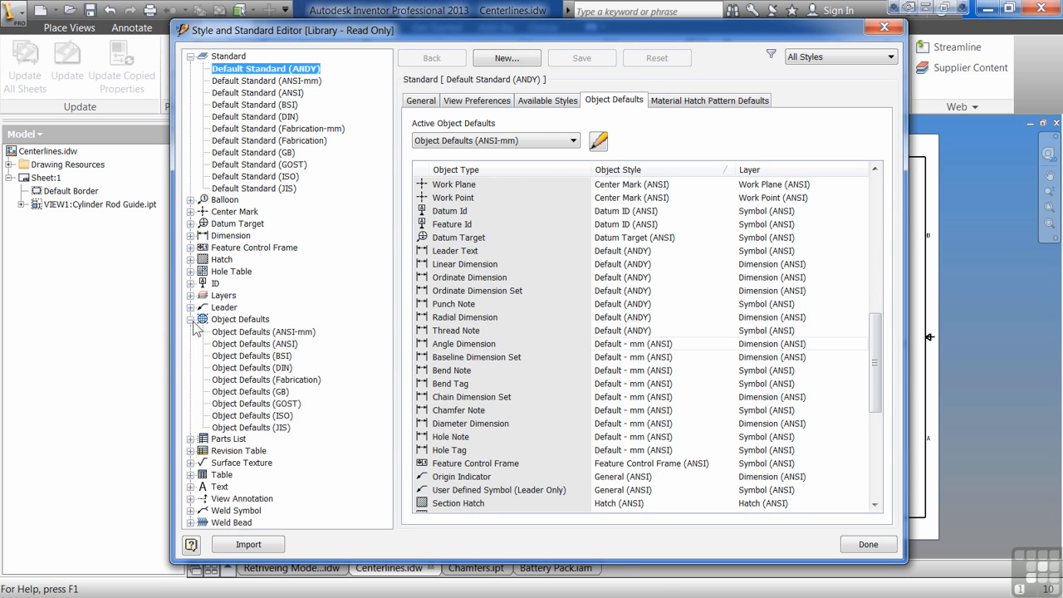
pyautogui.click(250, 320)
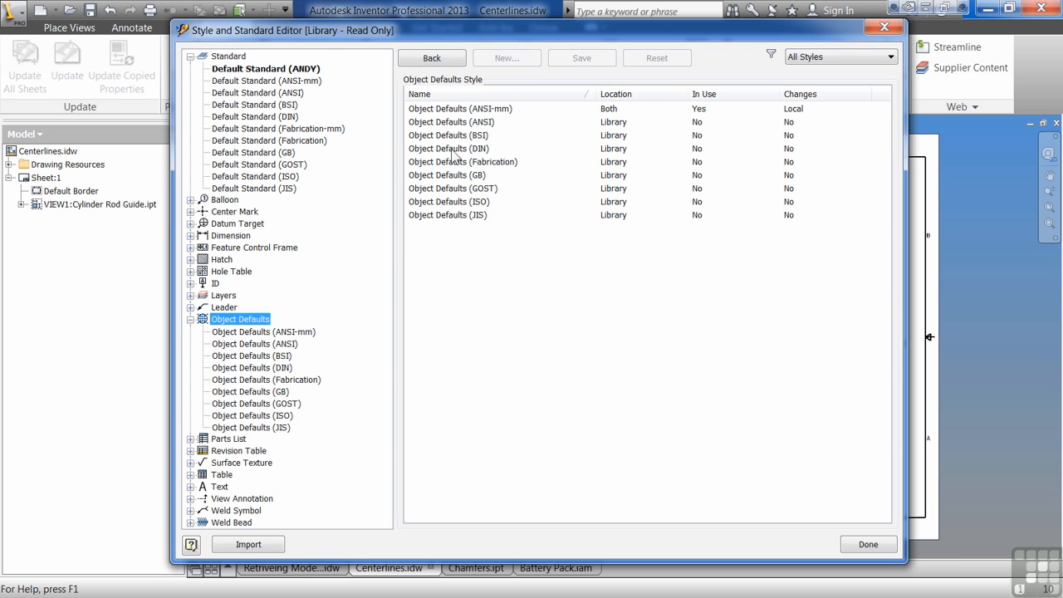
pyautogui.click(306, 330)
pyautogui.click(507, 58)
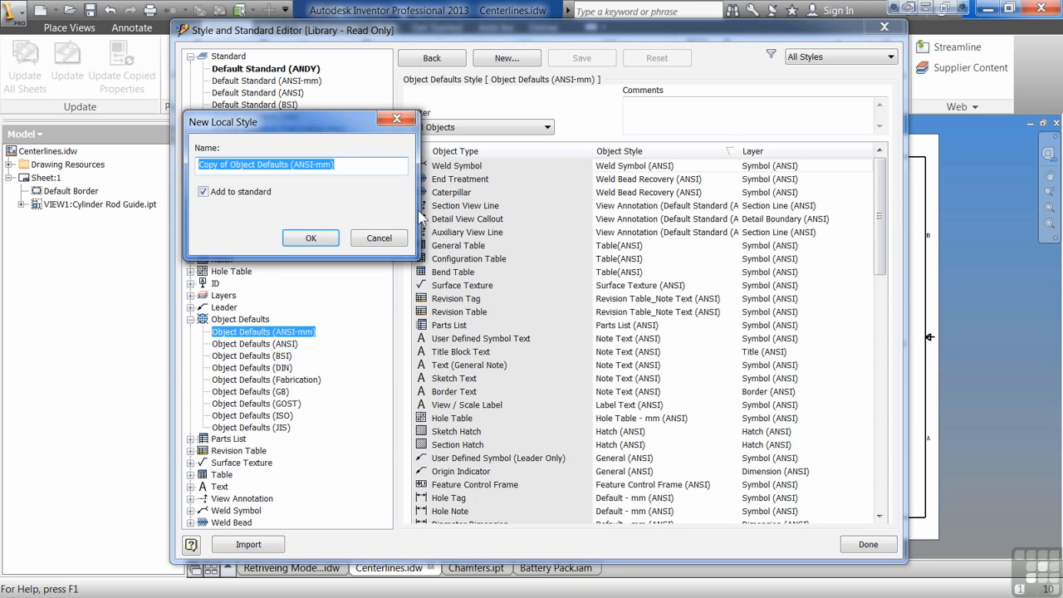
pyautogui.moveTo(230, 165); pyautogui.dragTo(147, 165)
pyautogui.press('Delete')
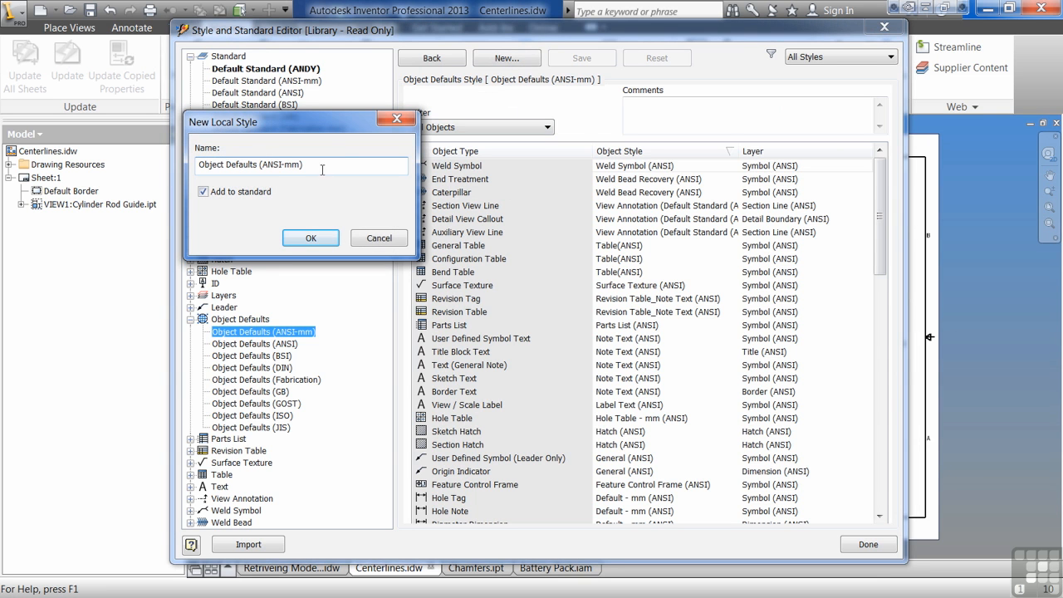
pyautogui.moveTo(274, 164); pyautogui.dragTo(297, 167)
pyautogui.write('DY')
pyautogui.press('Return')
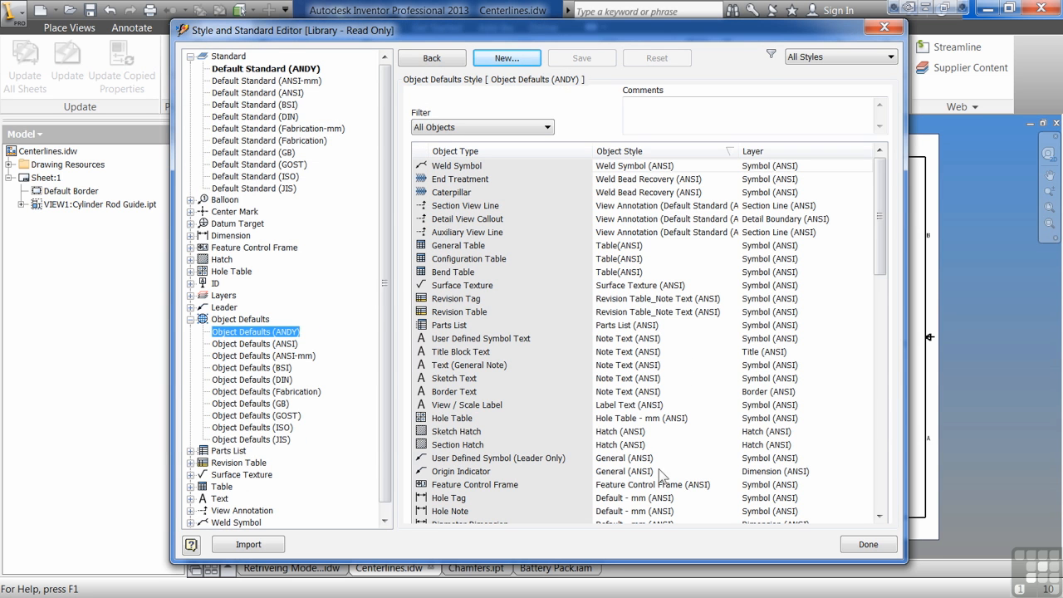
# Assign the Default (ANDY) object style to Angle Dimension and Baseline Dimension Set in Object Defaults (ANDY)
pyautogui.moveTo(884, 225); pyautogui.dragTo(885, 319)
pyautogui.click(637, 328)
pyautogui.click(652, 329)
pyautogui.click(656, 213)
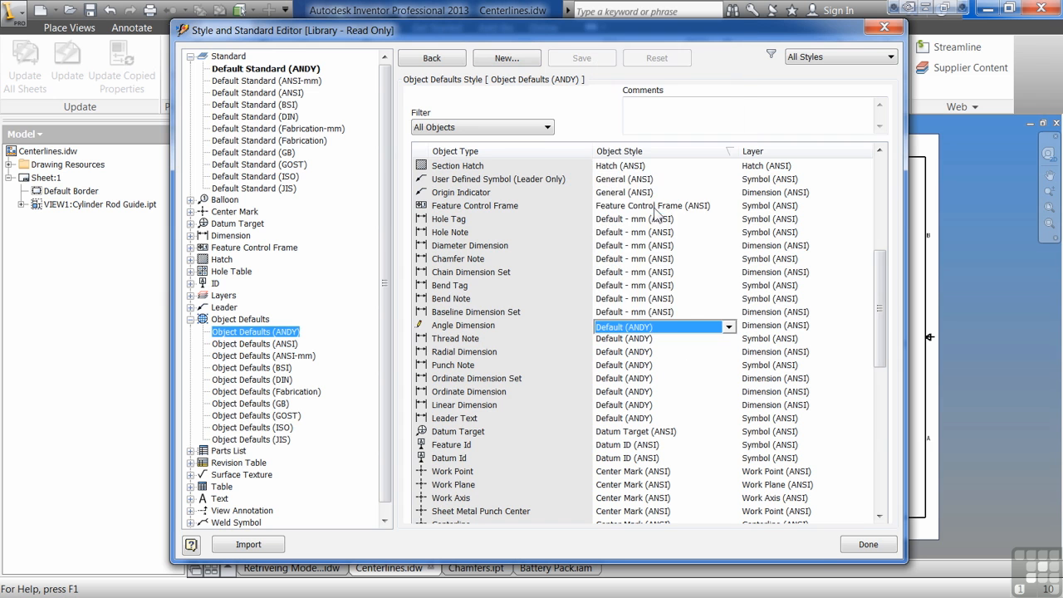
pyautogui.click(671, 312)
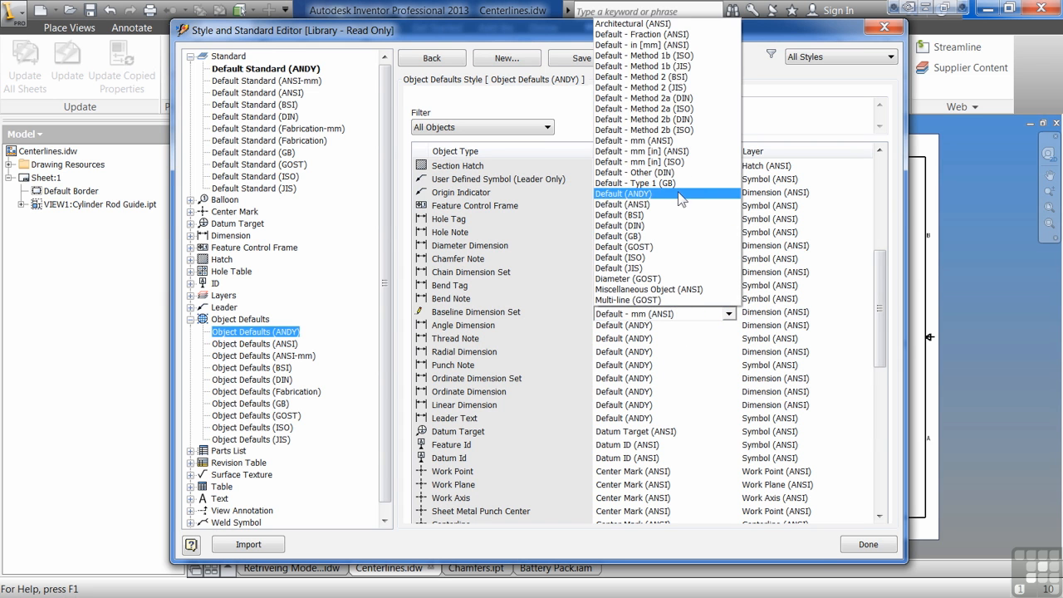
pyautogui.click(689, 193)
# Filter the editor to Local Styles, saving the edits to Object Defaults (ANDY)
pyautogui.click(842, 57)
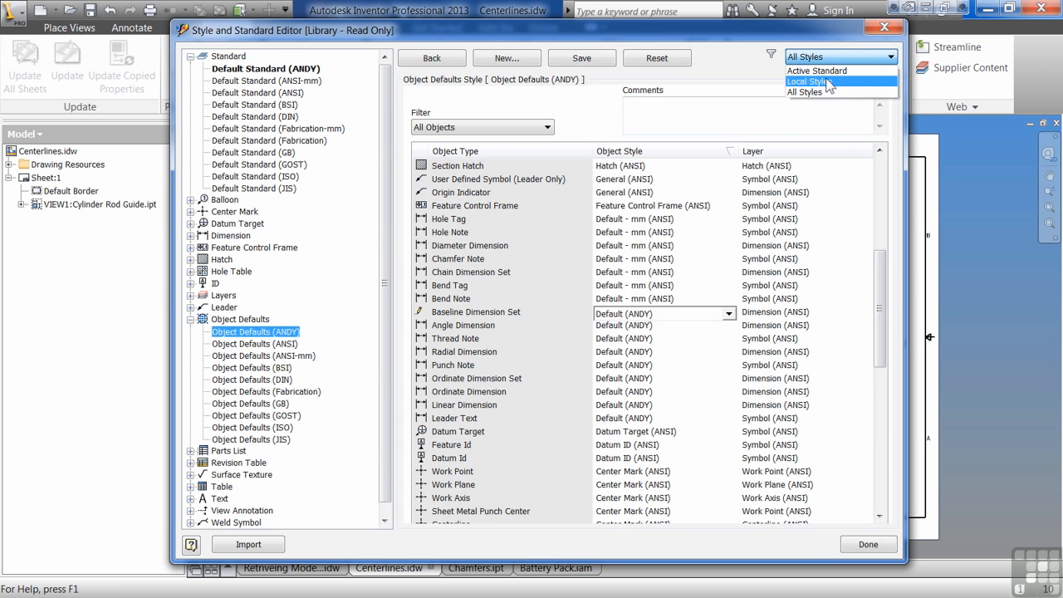
pyautogui.click(829, 82)
pyautogui.click(473, 337)
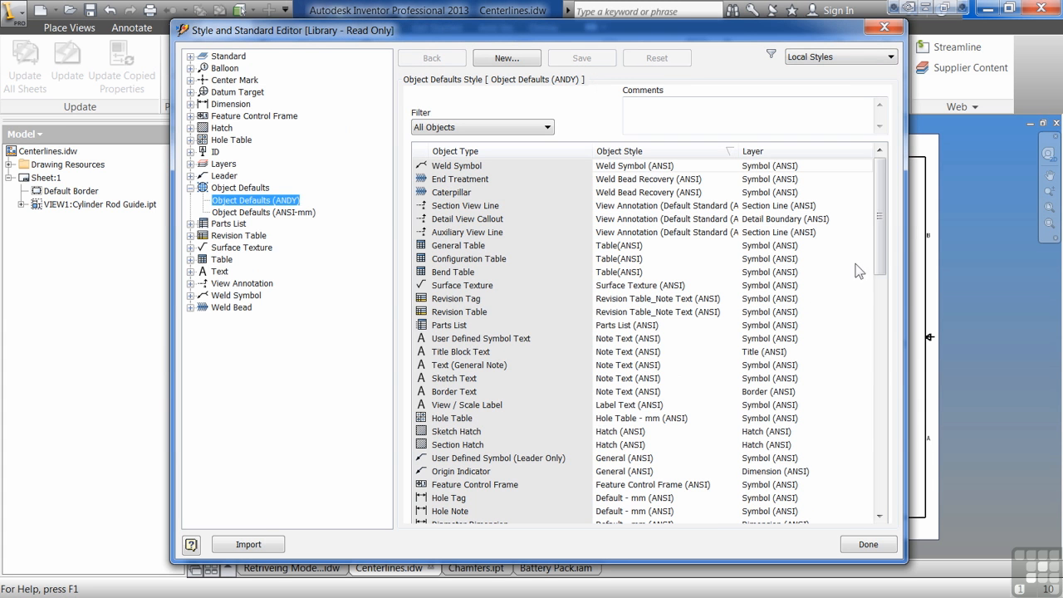
# Assign the Default (ANDY) object style to Bend Note, Bend Tag, Chain Dimension Set and Chamfer Note
pyautogui.moveTo(884, 234); pyautogui.dragTo(884, 314)
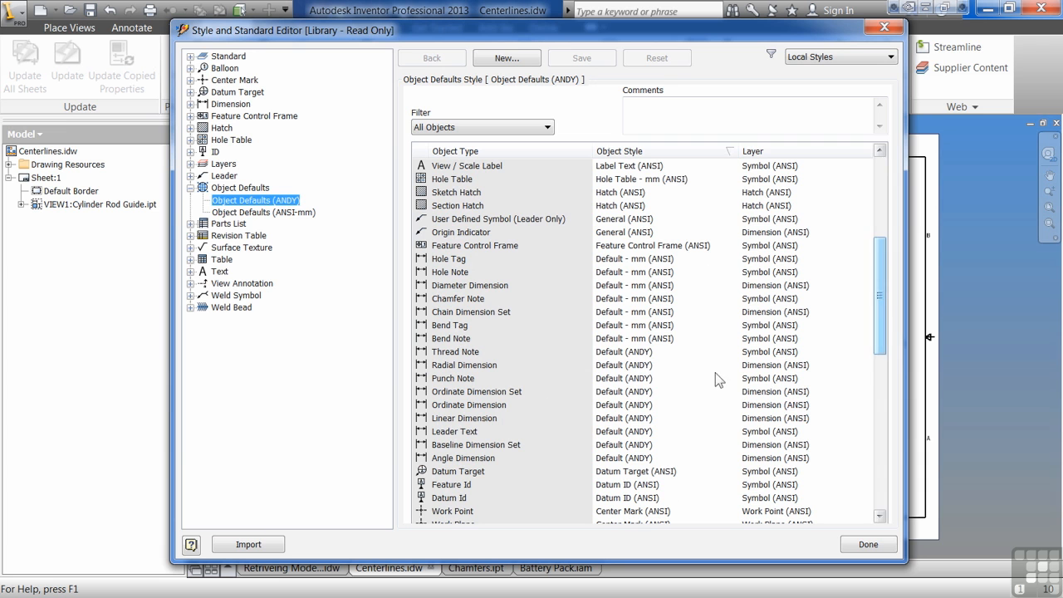
pyautogui.click(670, 339)
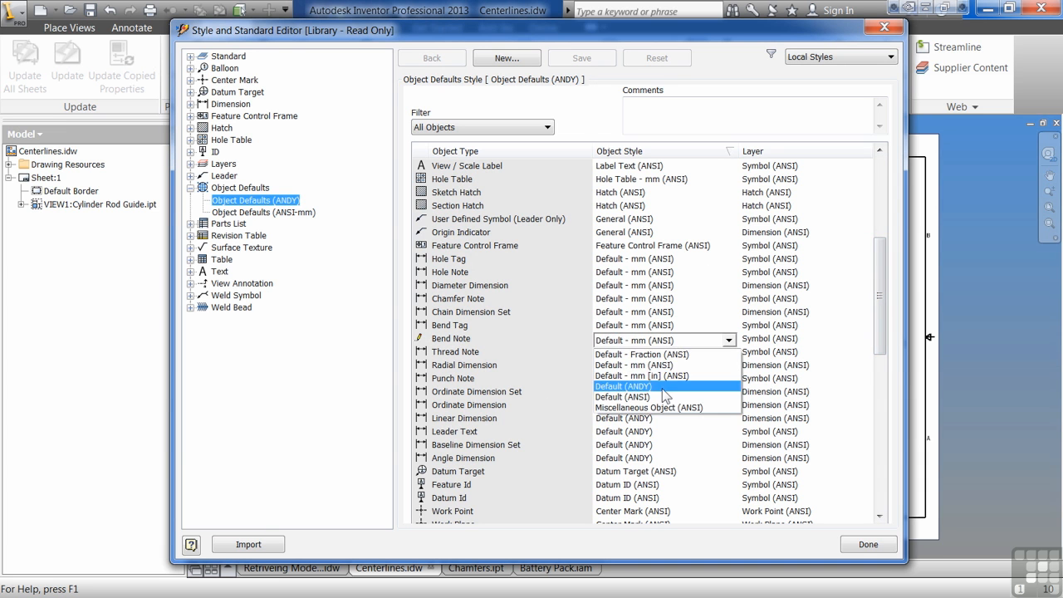
pyautogui.click(664, 387)
pyautogui.click(673, 325)
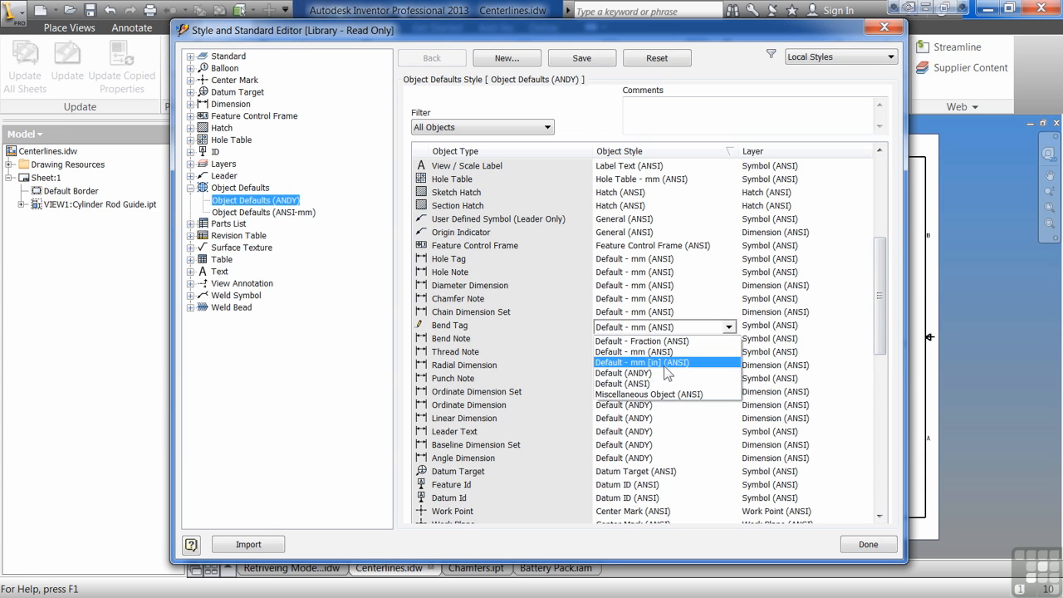
pyautogui.click(665, 375)
pyautogui.click(665, 312)
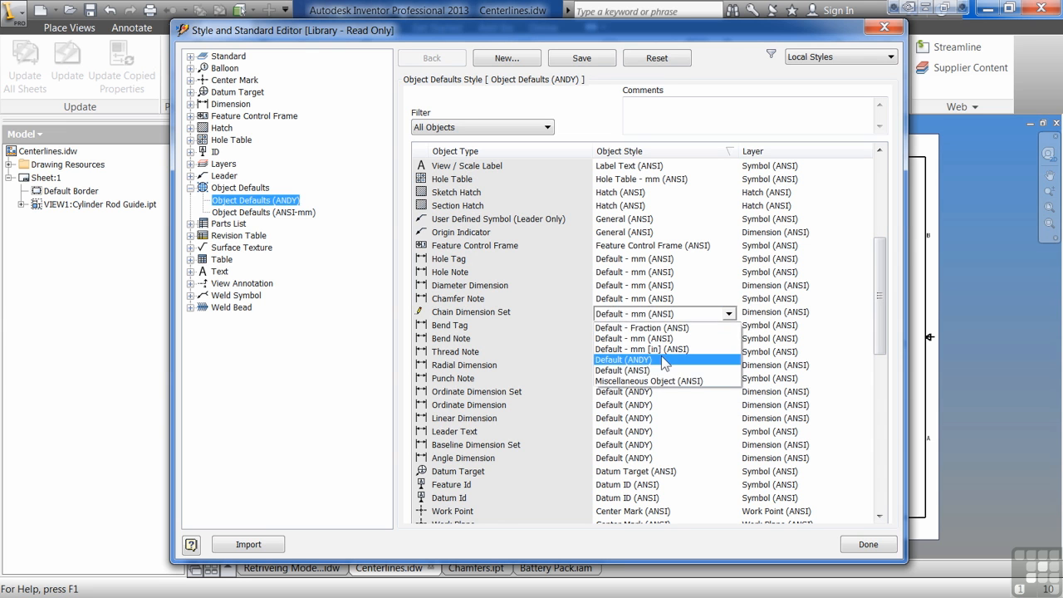
pyautogui.click(662, 360)
pyautogui.click(662, 297)
pyautogui.click(663, 334)
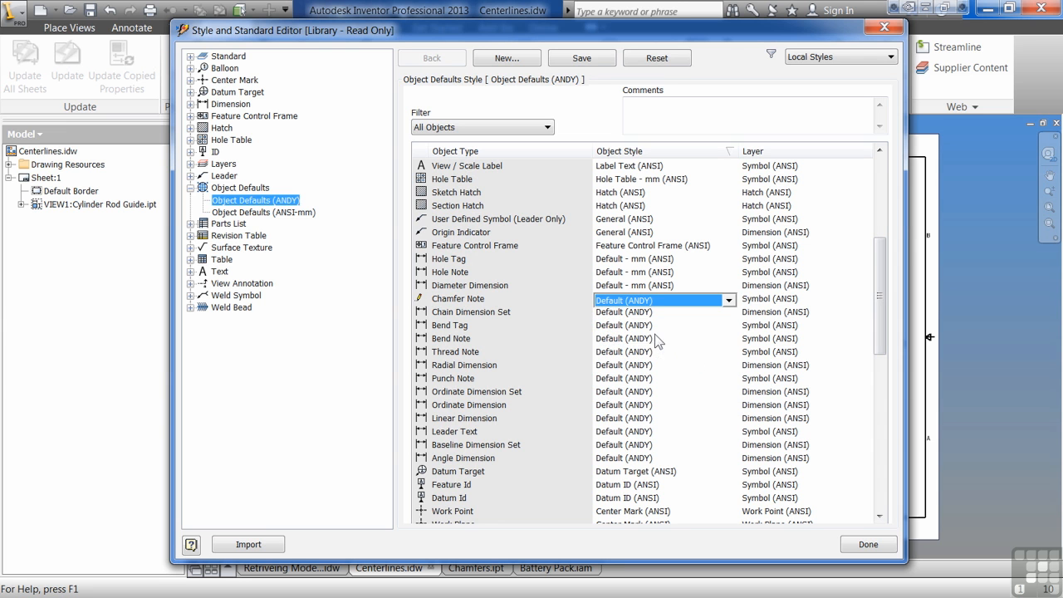
# Assign the Default (ANDY) object style to Diameter Dimension, Hole Note and Hole Tag
pyautogui.click(659, 285)
pyautogui.click(657, 325)
pyautogui.click(652, 274)
pyautogui.click(653, 328)
pyautogui.click(656, 261)
pyautogui.click(655, 262)
pyautogui.click(665, 306)
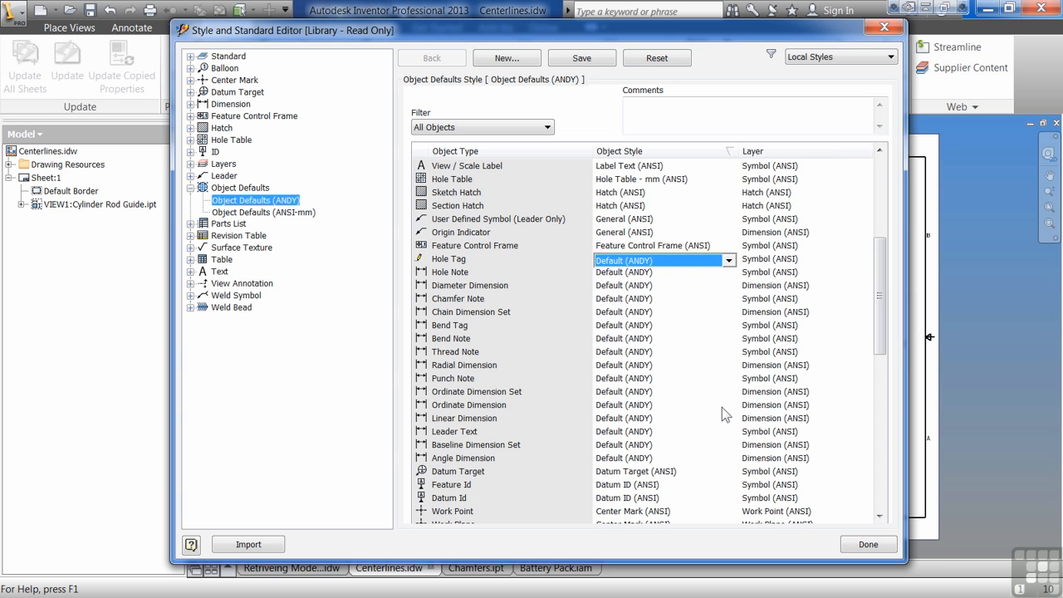
# Save the edits to Object Defaults (ANDY) and check the dimension and note assignments in Default Standard (ANDY)'s object defaults
pyautogui.click(573, 60)
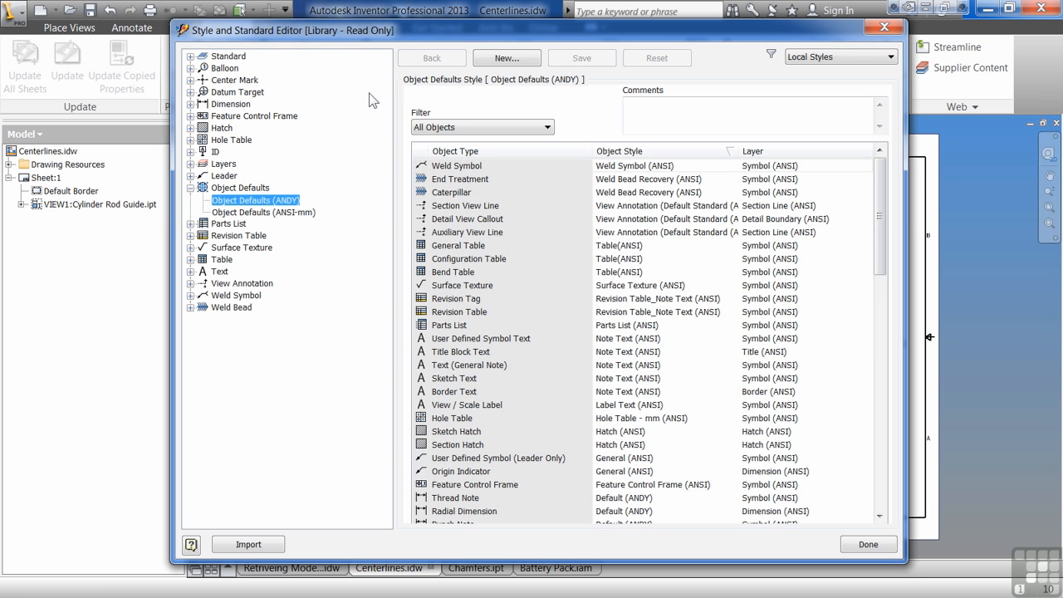
pyautogui.click(190, 57)
pyautogui.click(246, 69)
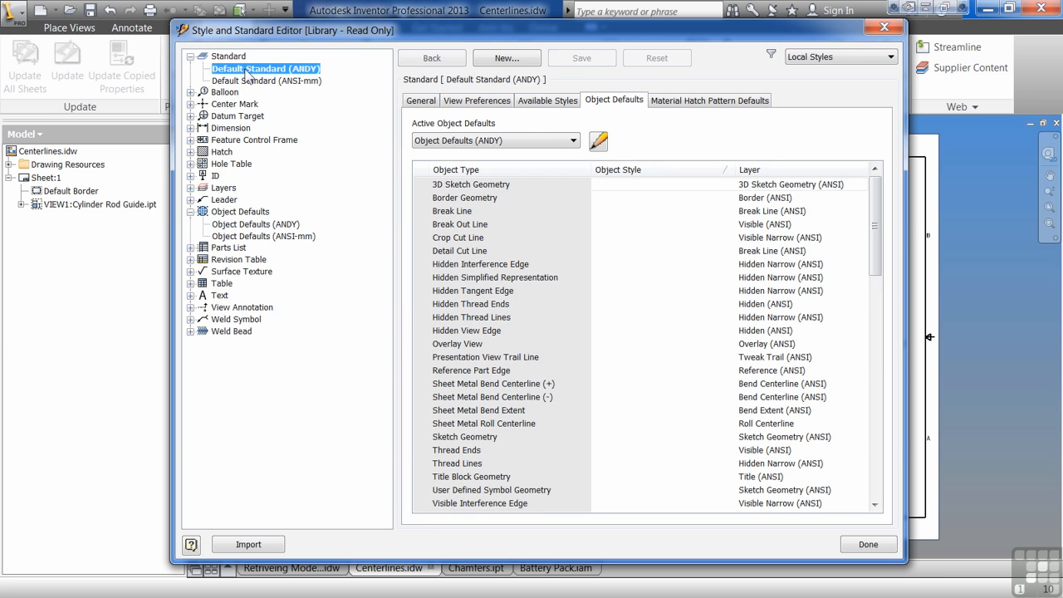
pyautogui.scroll(-12, 863, 241)
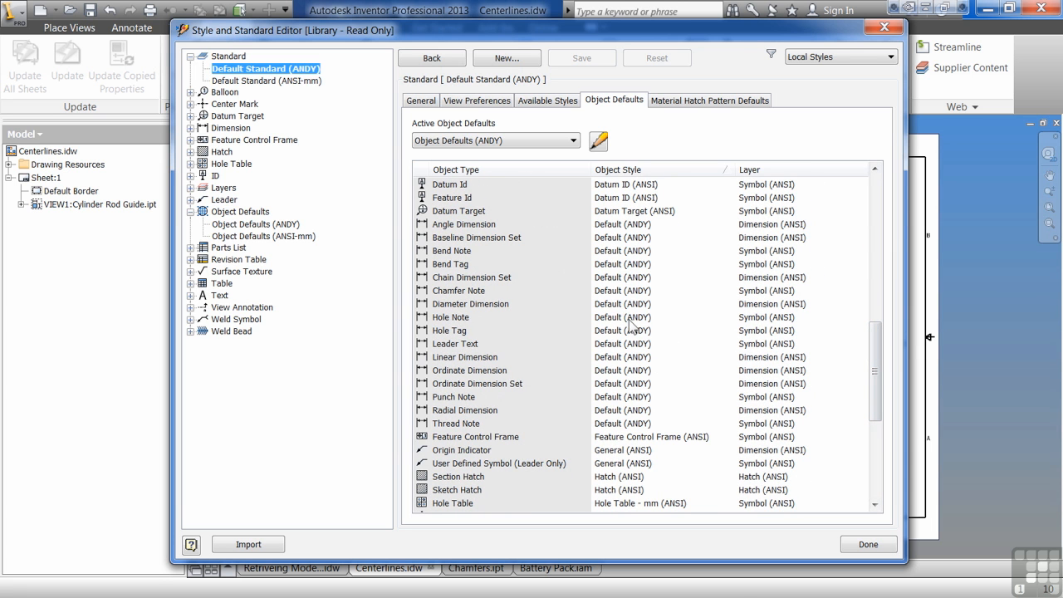
# Add a material named ABS to the material hatch pattern defaults of Default Standard (ANDY), widening the Hatch Pattern column
pyautogui.click(721, 99)
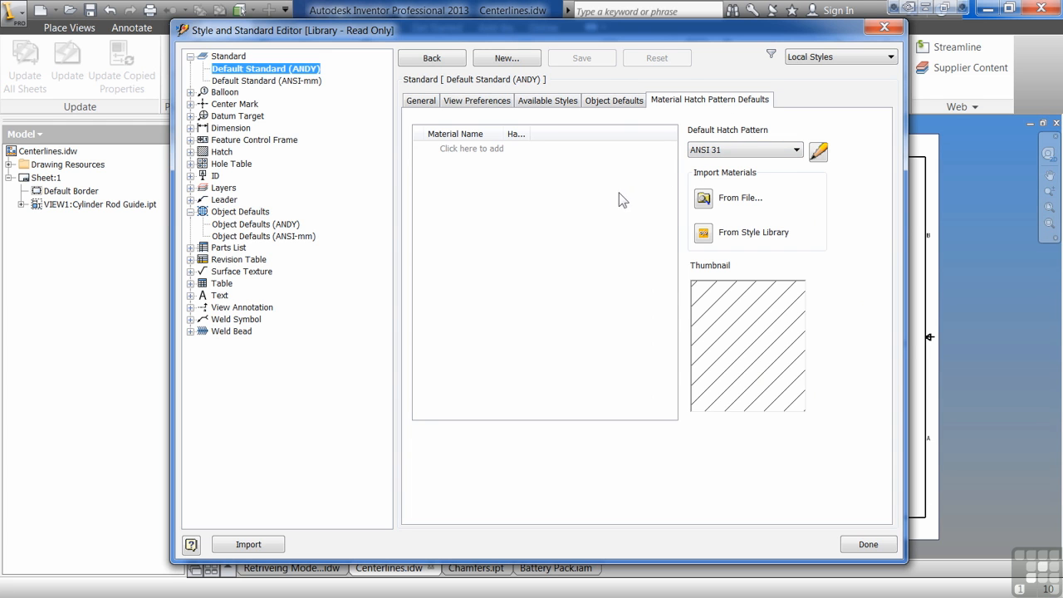
pyautogui.click(472, 149)
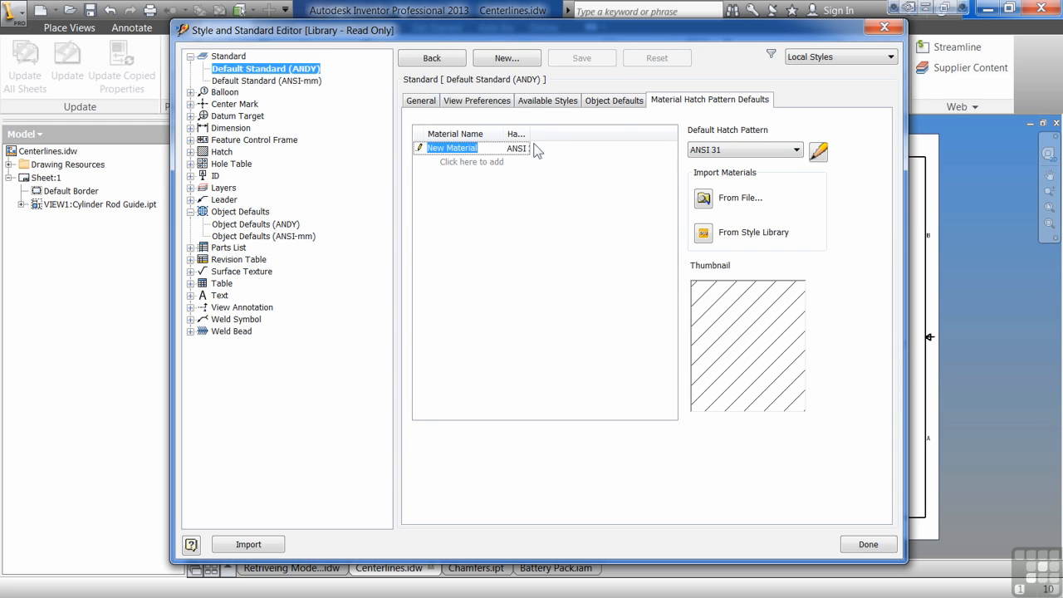
pyautogui.moveTo(530, 134); pyautogui.dragTo(607, 131)
pyautogui.write('ABS')
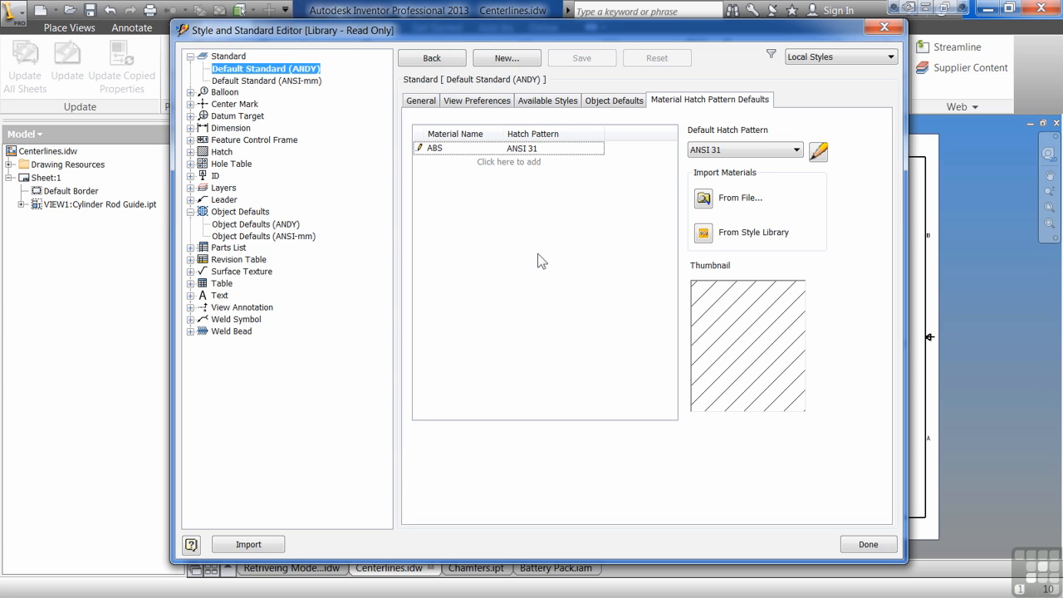
# Try ANSI 35 as the standard's default hatch pattern, then set it to ANSI 38
pyautogui.click(804, 150)
pyautogui.click(751, 206)
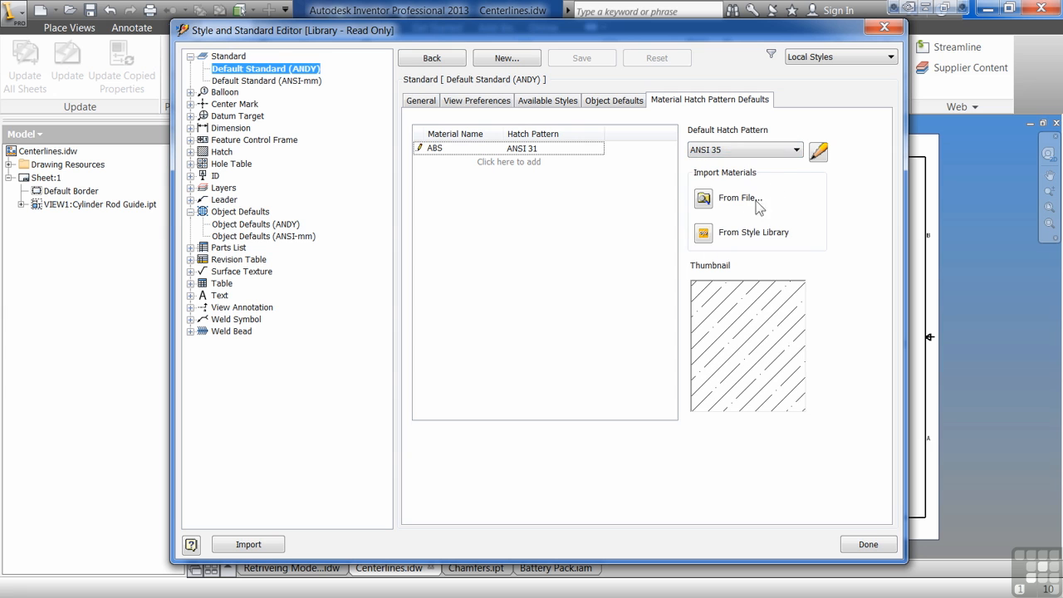
pyautogui.click(799, 150)
pyautogui.click(752, 238)
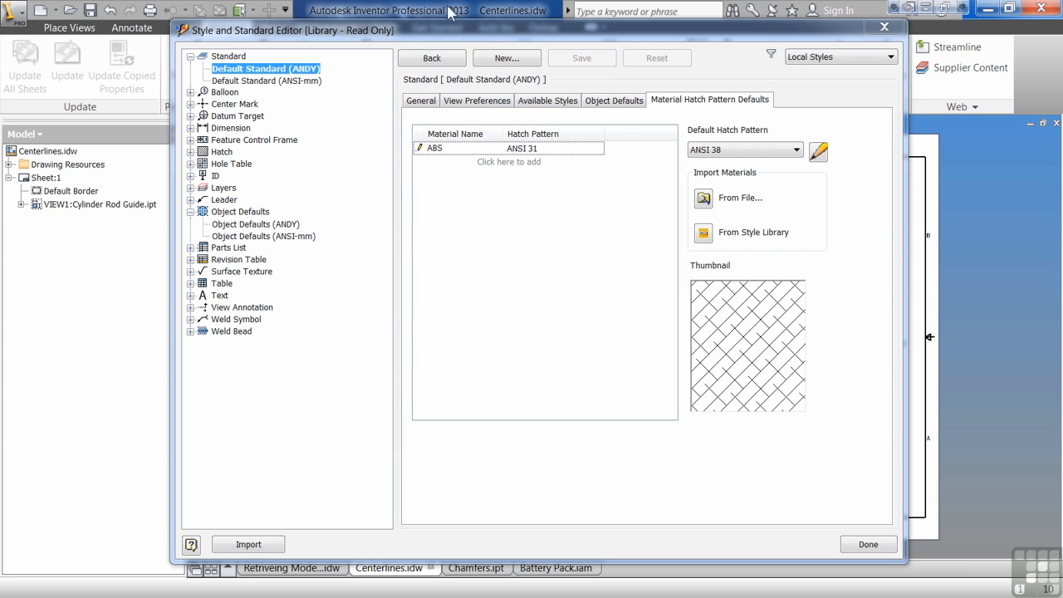
# Export the Default Standard (ANDY) style definition to the Chapter 12 folder as "Backup Today's Date"
pyautogui.click(421, 100)
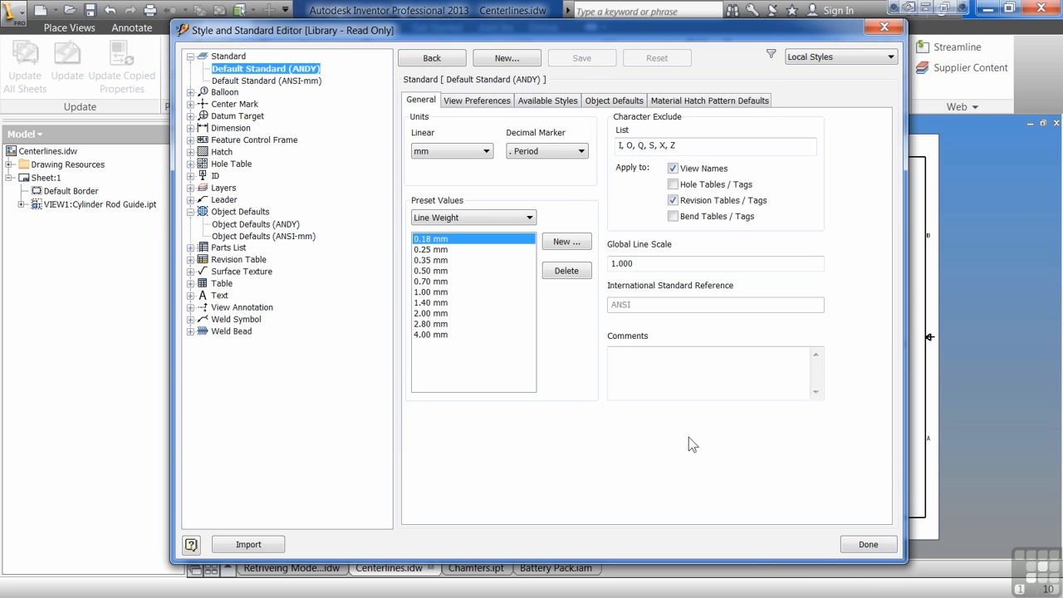
pyautogui.rightClick(282, 73)
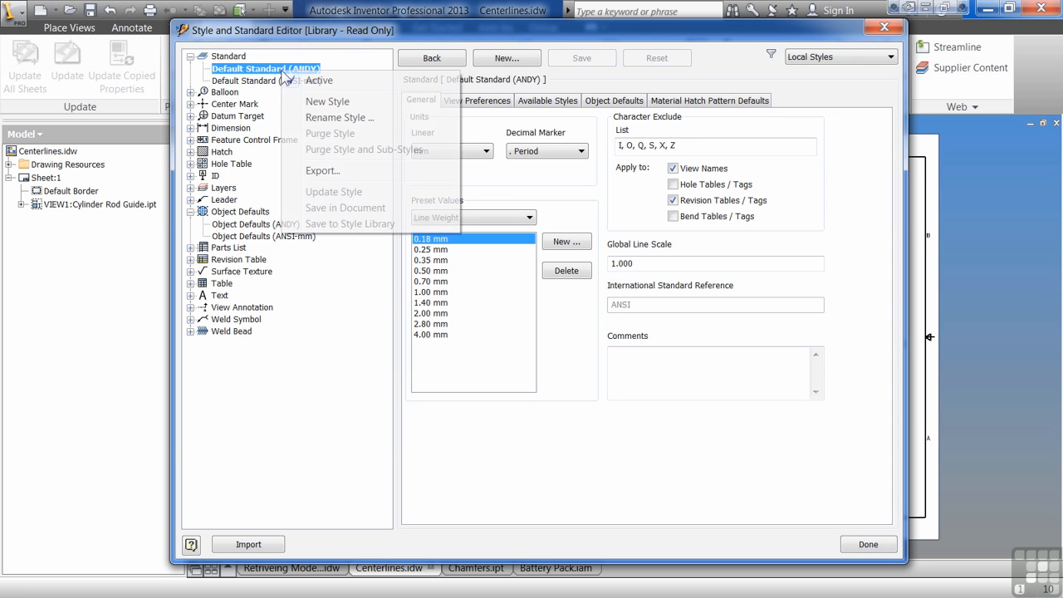
pyautogui.click(361, 170)
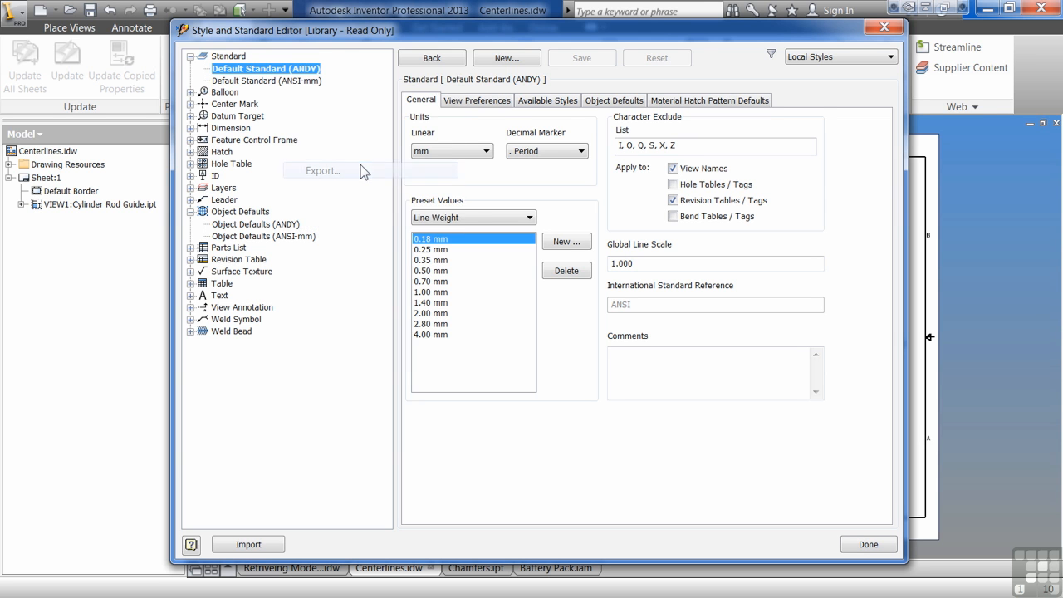
pyautogui.write("Backup Today's Date")
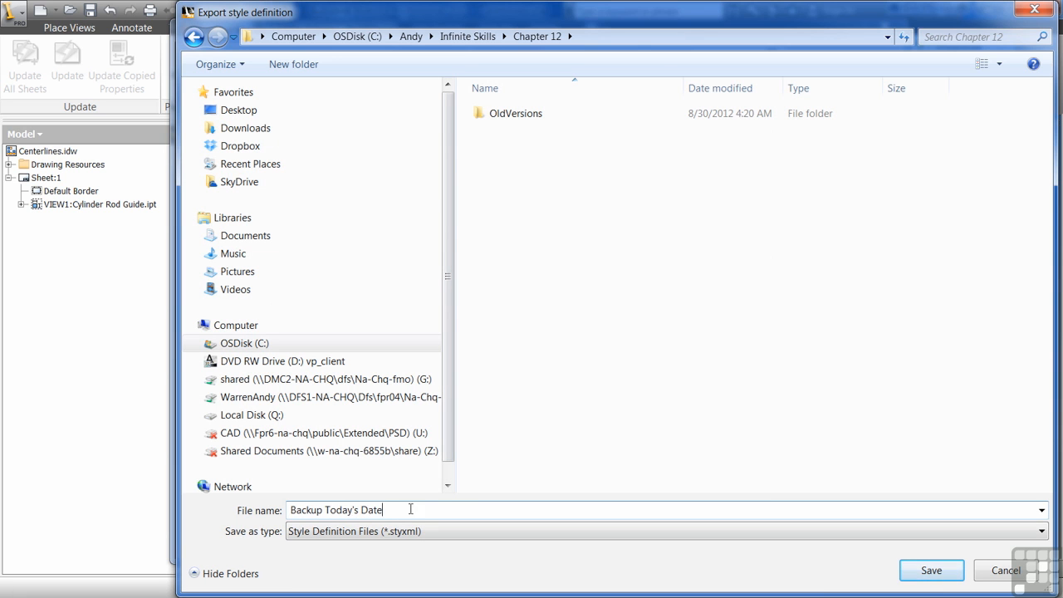
pyautogui.click(931, 570)
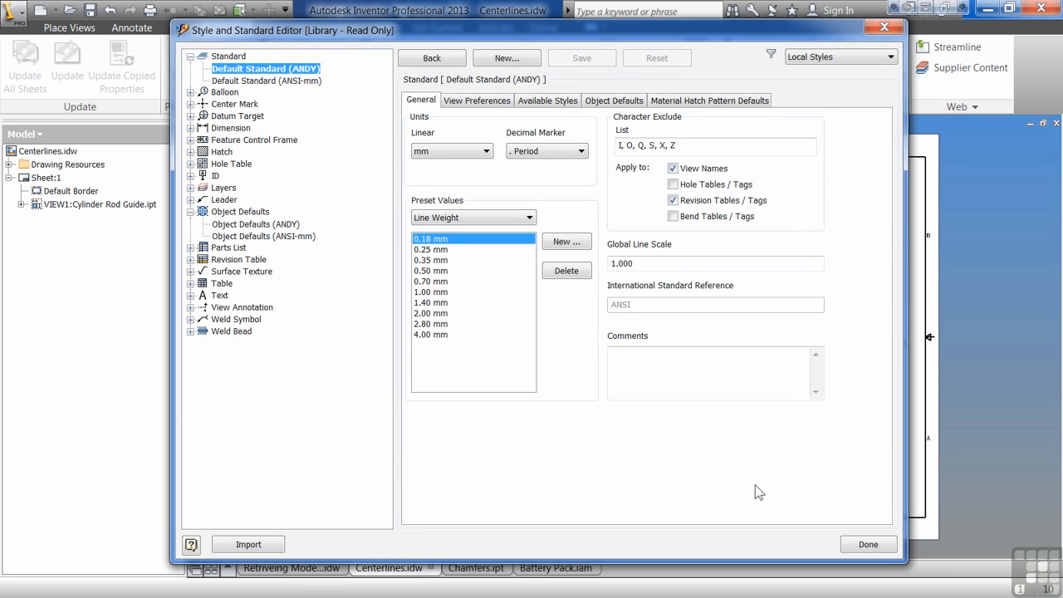